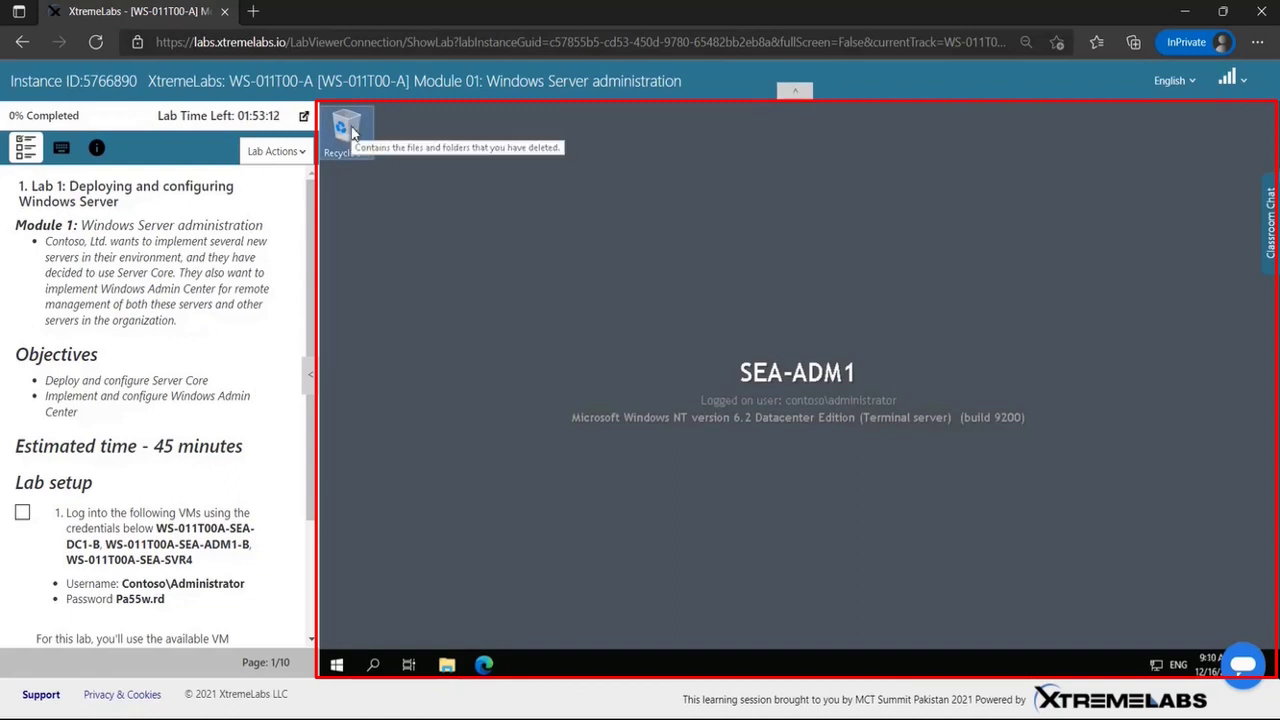
Bring up the list of Start programs on the SEA-ADM1 virtual machine, then dismiss it to return to the desktop.
click(335, 667)
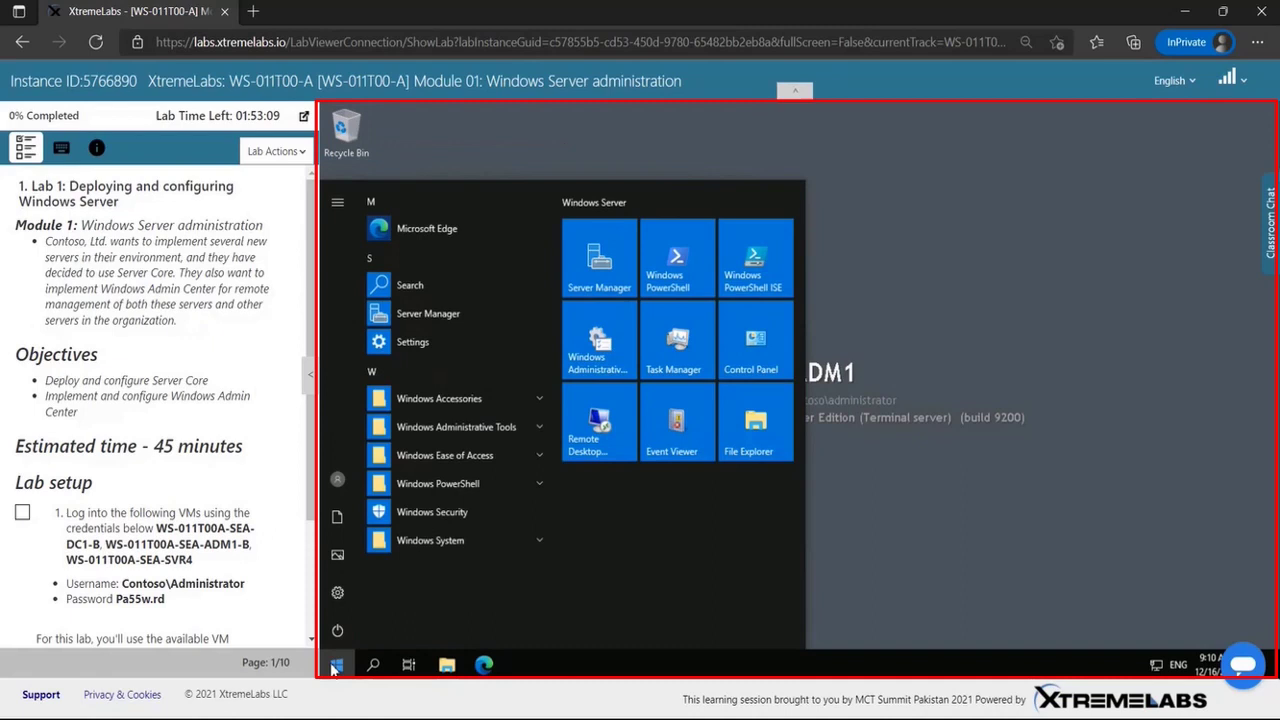
click(870, 440)
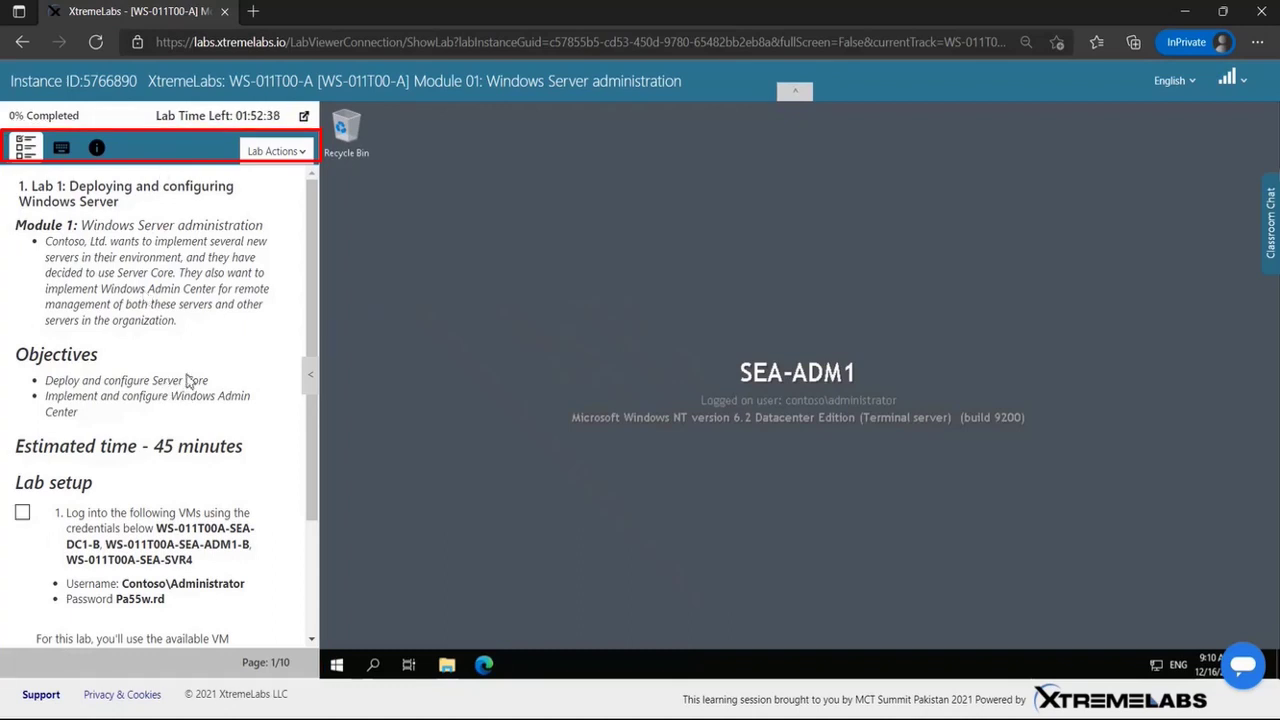
Mark the VM login task under Lab setup as complete and advance the lab instructions to Exercise 1.
click(22, 512)
scroll(22, 515, down, 2)
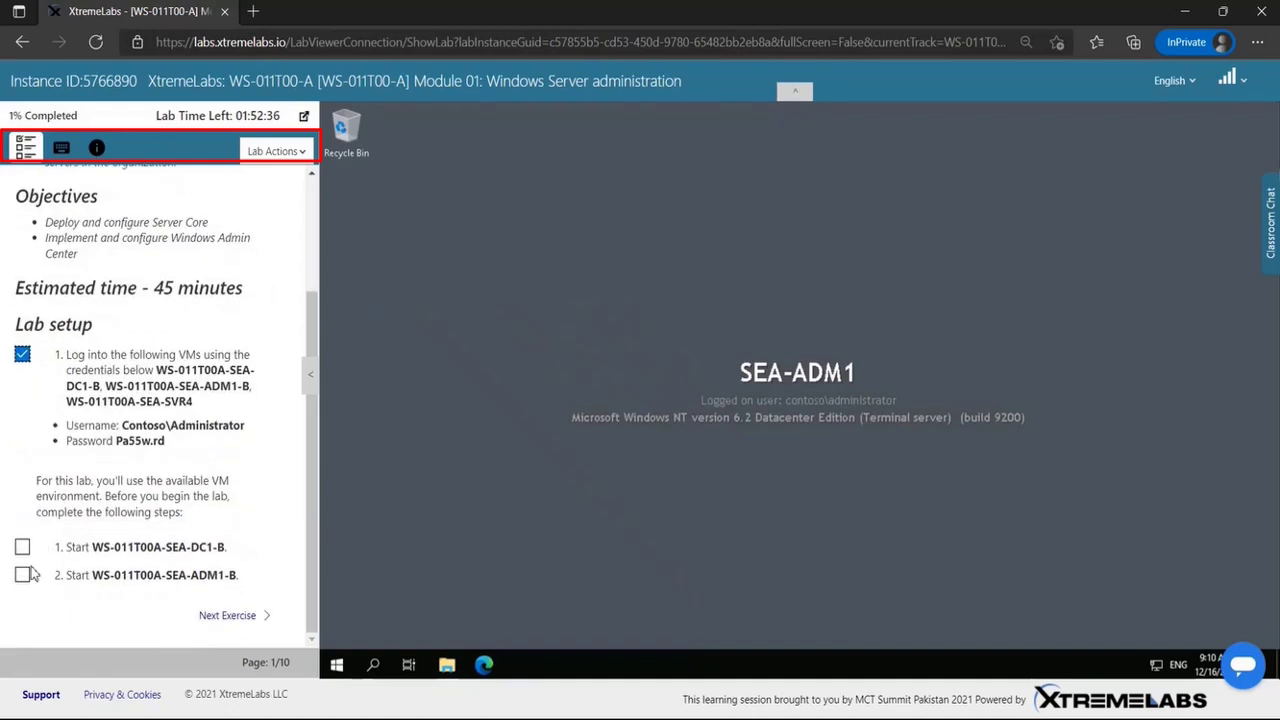
click(228, 615)
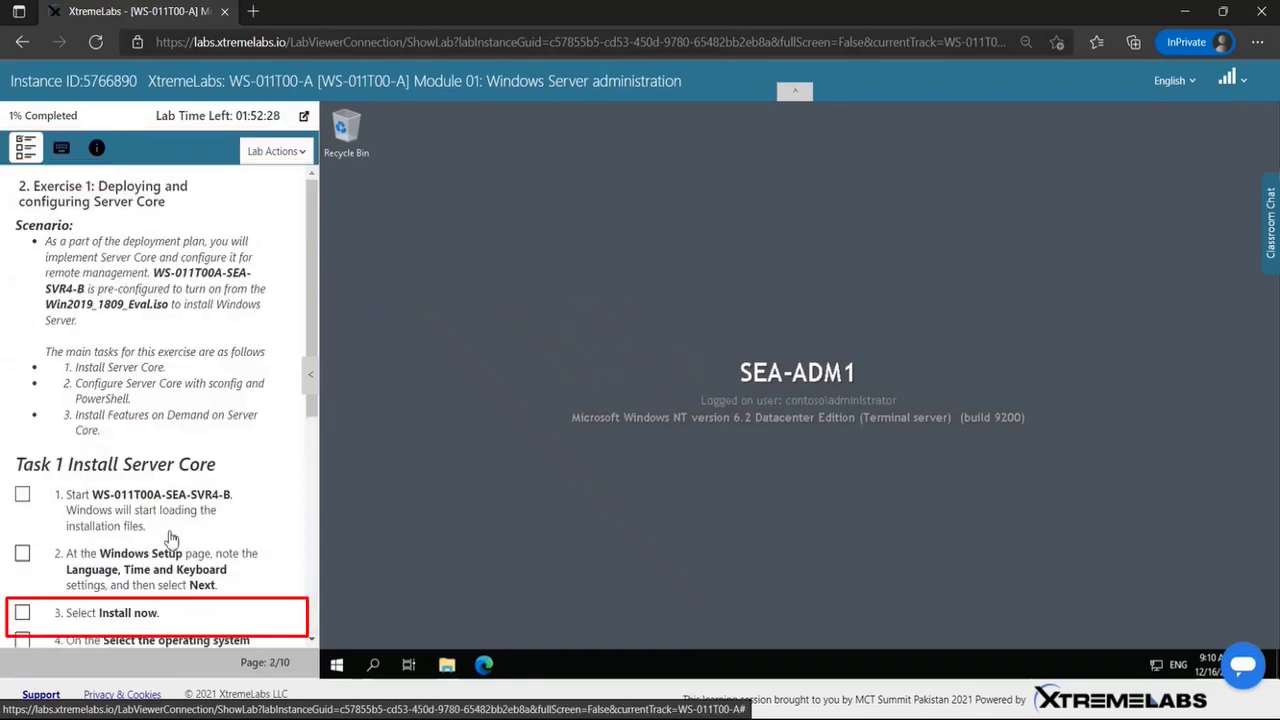
Go back from Exercise 1 to the Lab 1 introduction page and return to Exercise 1.
scroll(150, 500, down, 10)
click(58, 625)
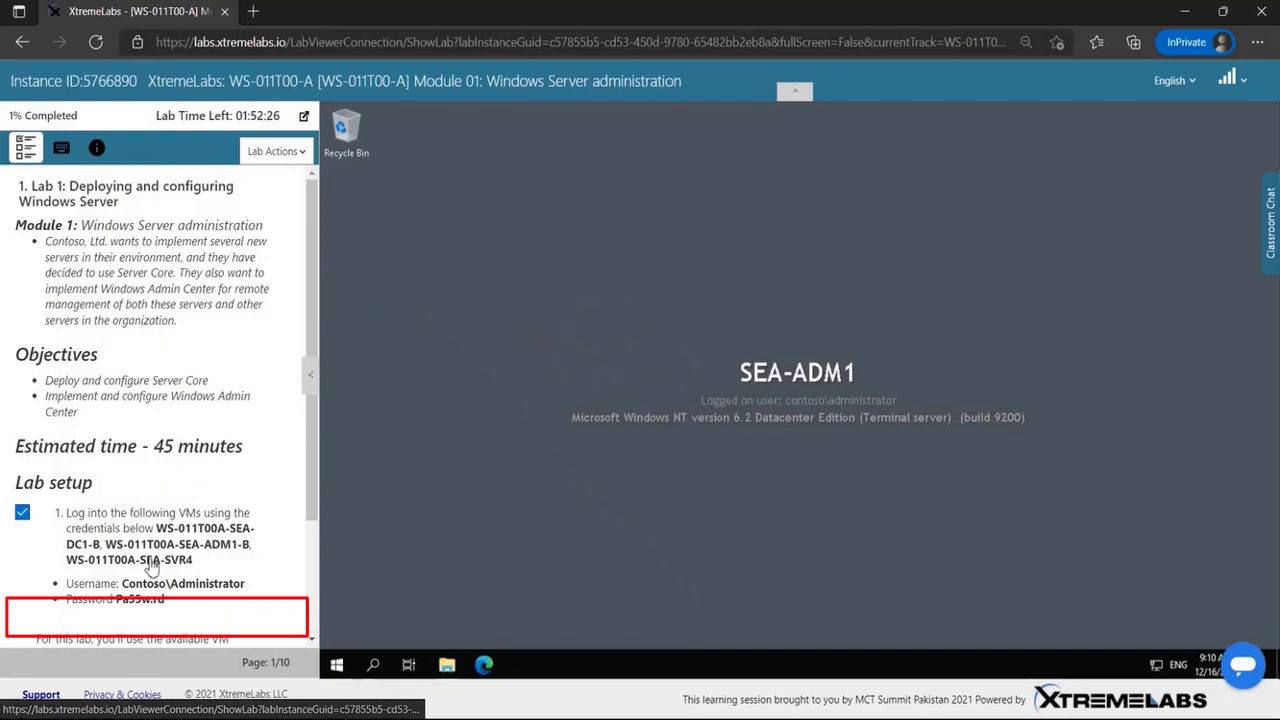
scroll(150, 500, down, 3)
click(220, 614)
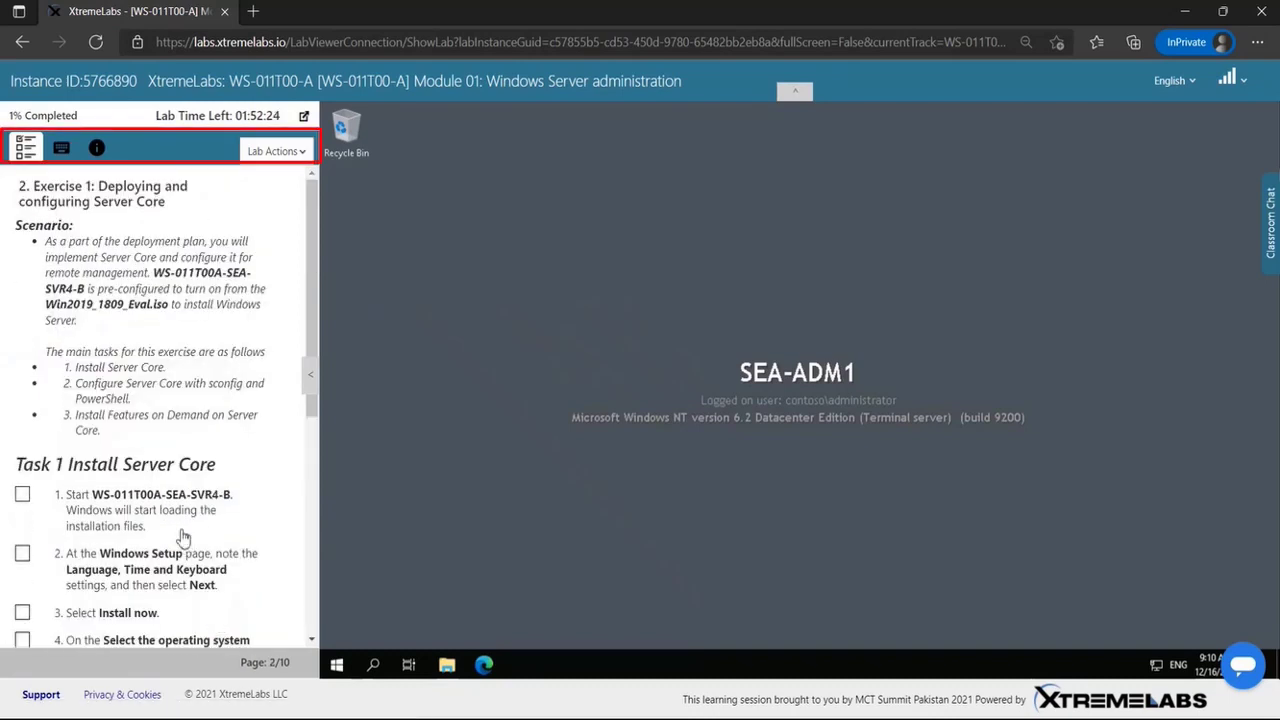
Show the virtual machine controls and use the machine selector to view SEA-DC1 and SEA-SVR1.
click(60, 149)
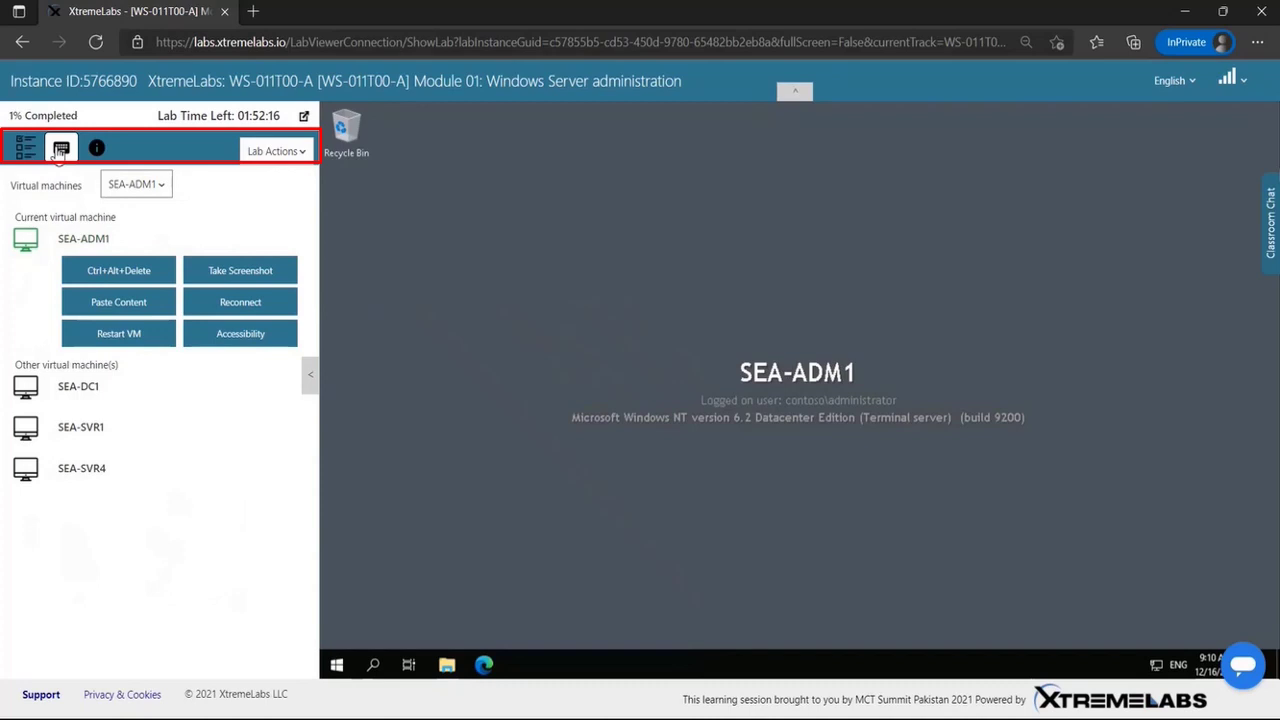
click(147, 190)
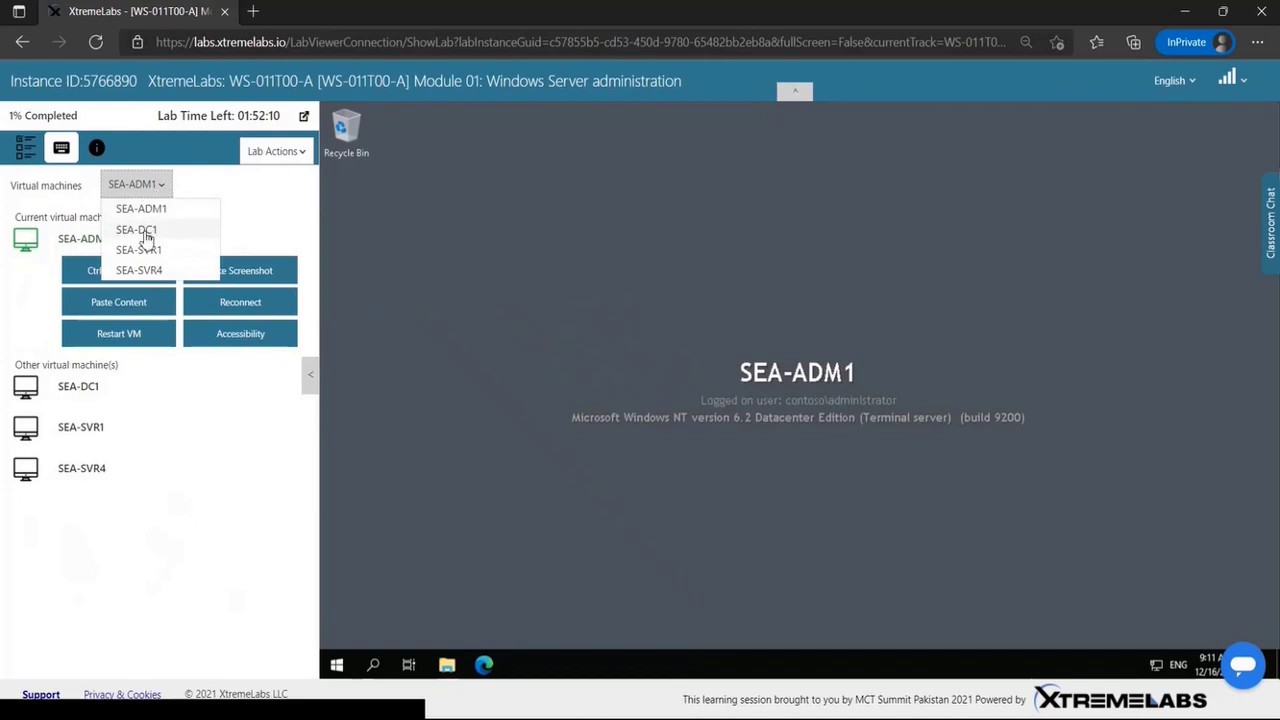
click(148, 229)
click(147, 190)
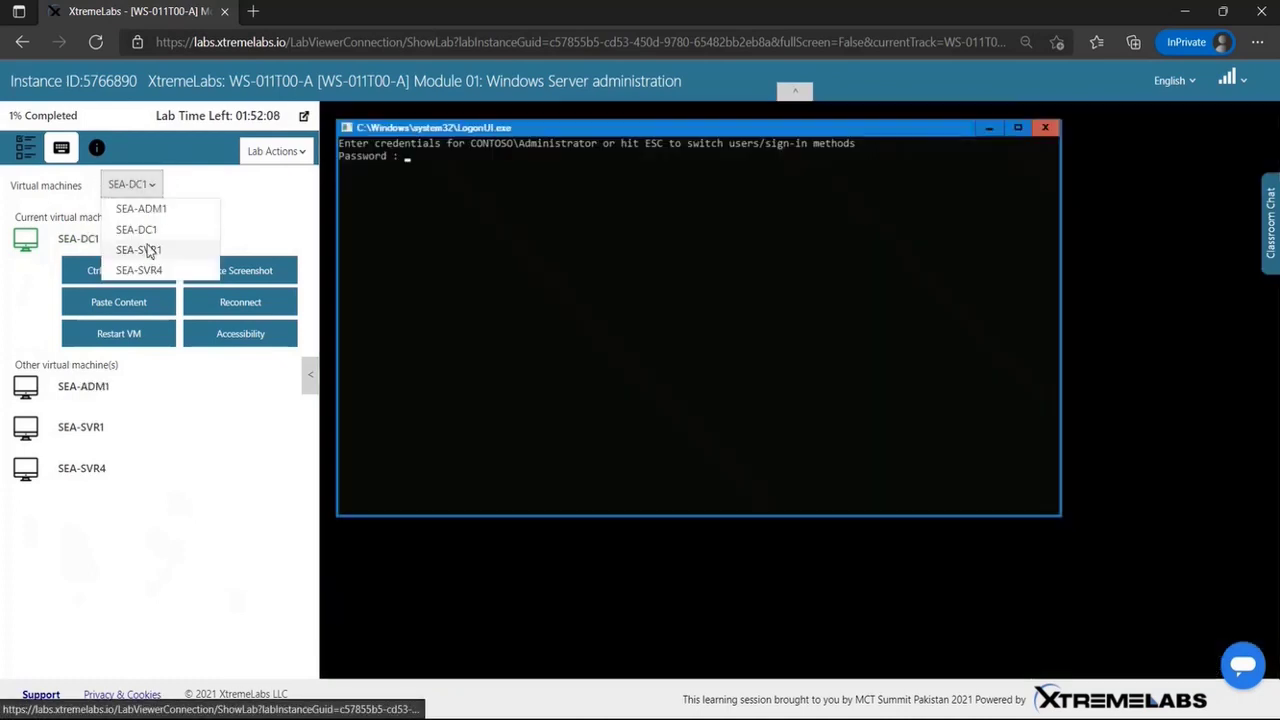
click(148, 250)
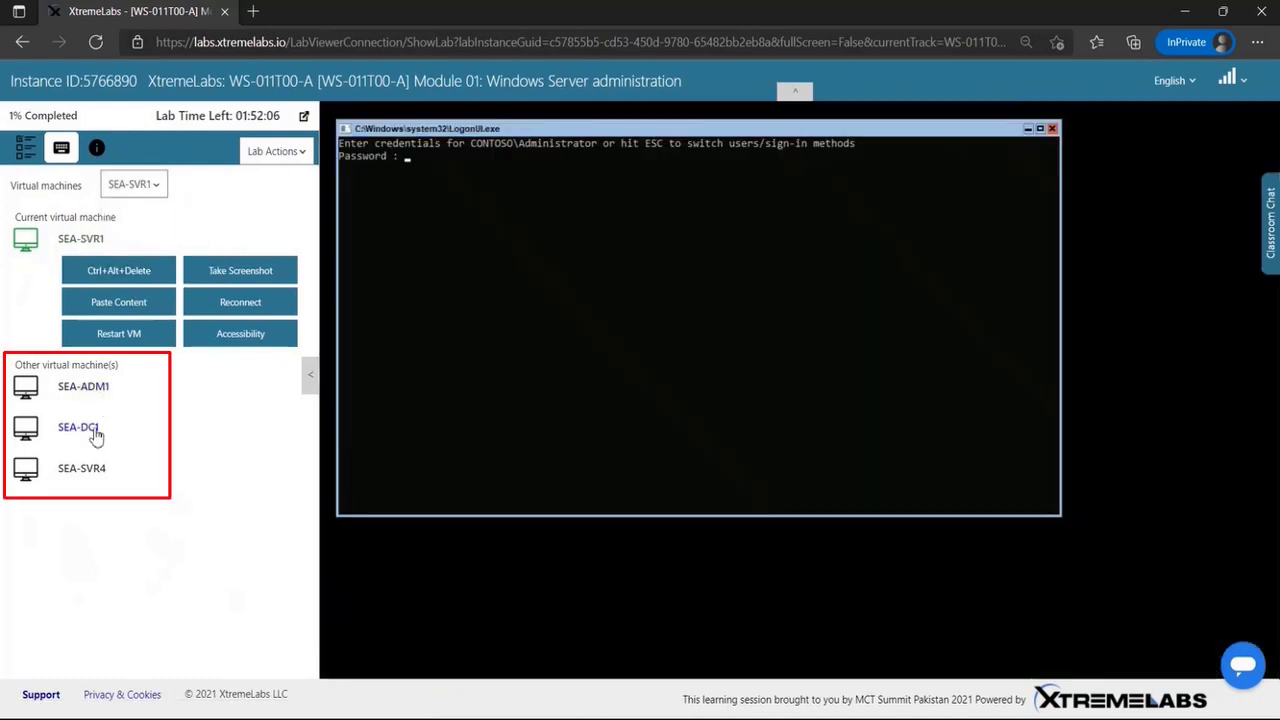
Cycle through the other virtual machines SEA-SVR4 and SEA-DC1, ending on the SEA-ADM1 desktop.
click(80, 472)
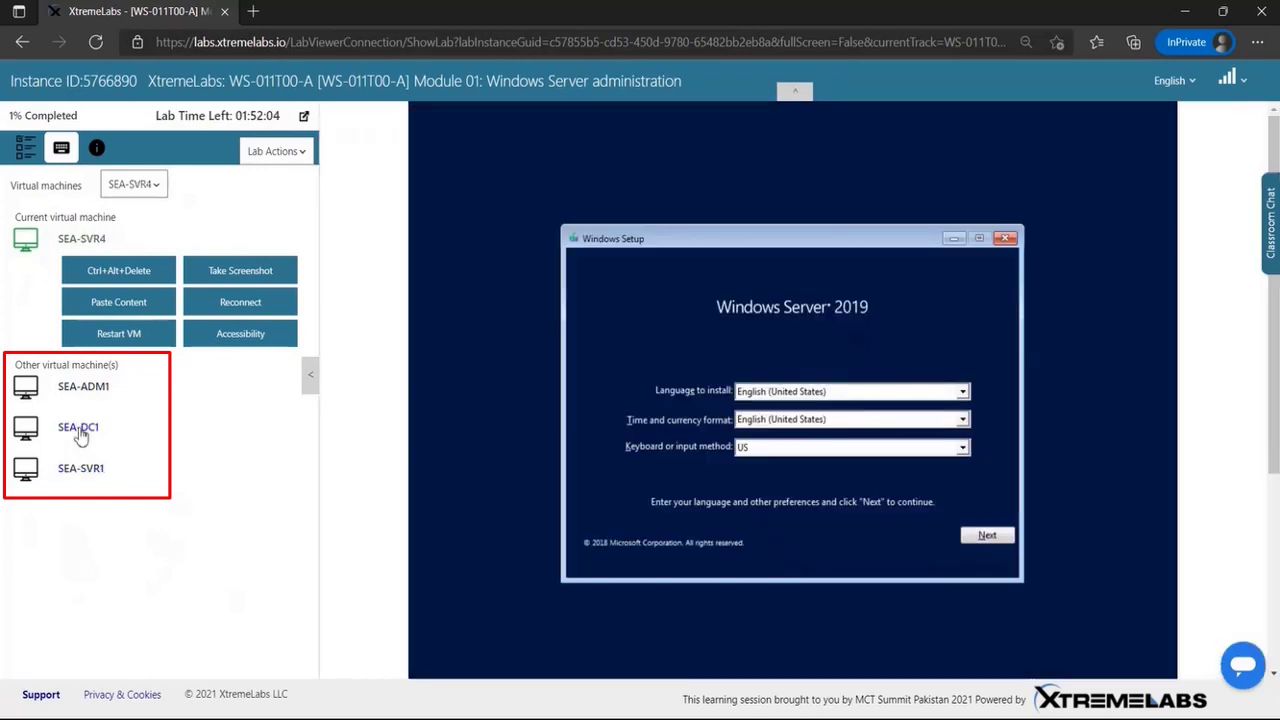
click(80, 430)
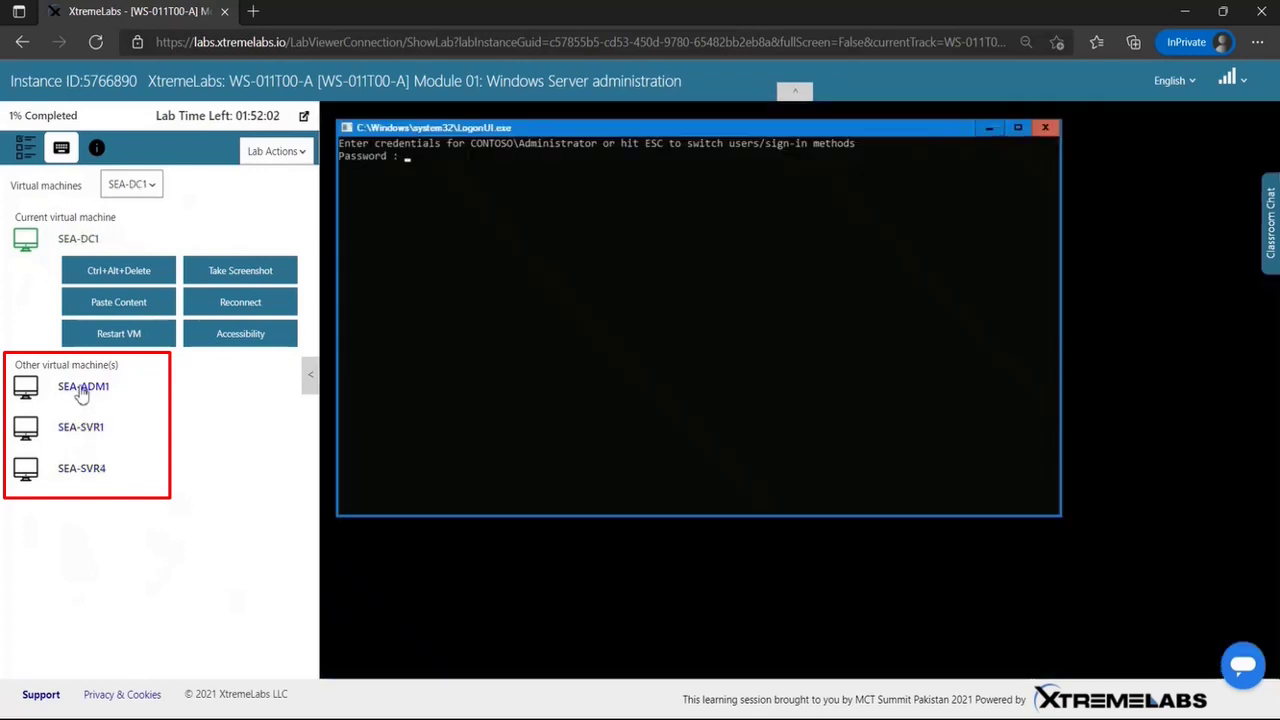
click(82, 390)
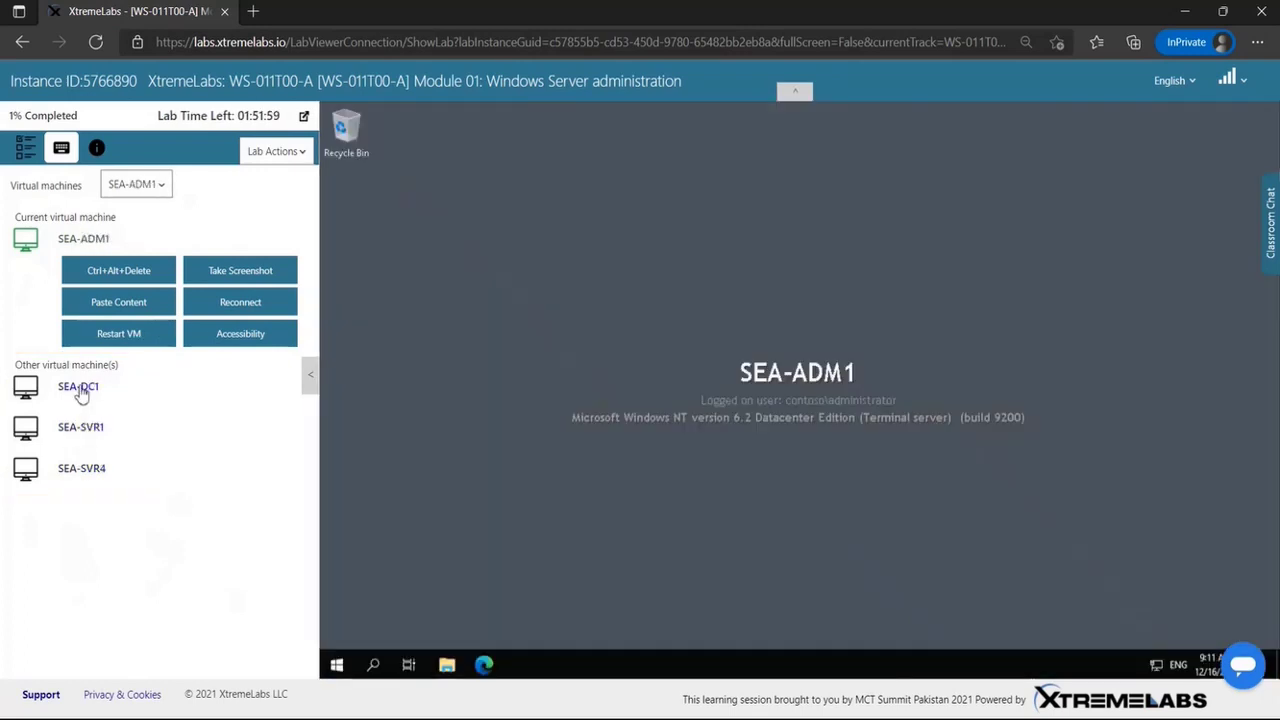
Bring up the Windows security options screen on SEA-ADM1 and cancel it.
click(133, 278)
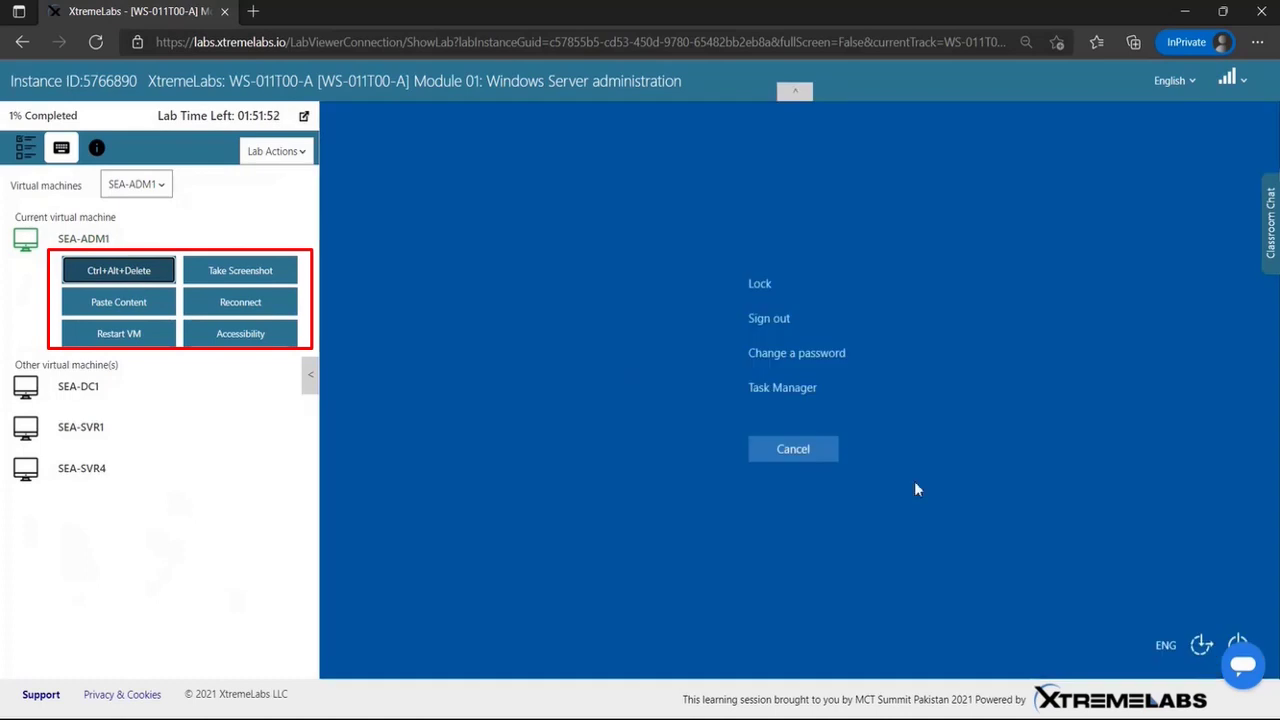
click(760, 452)
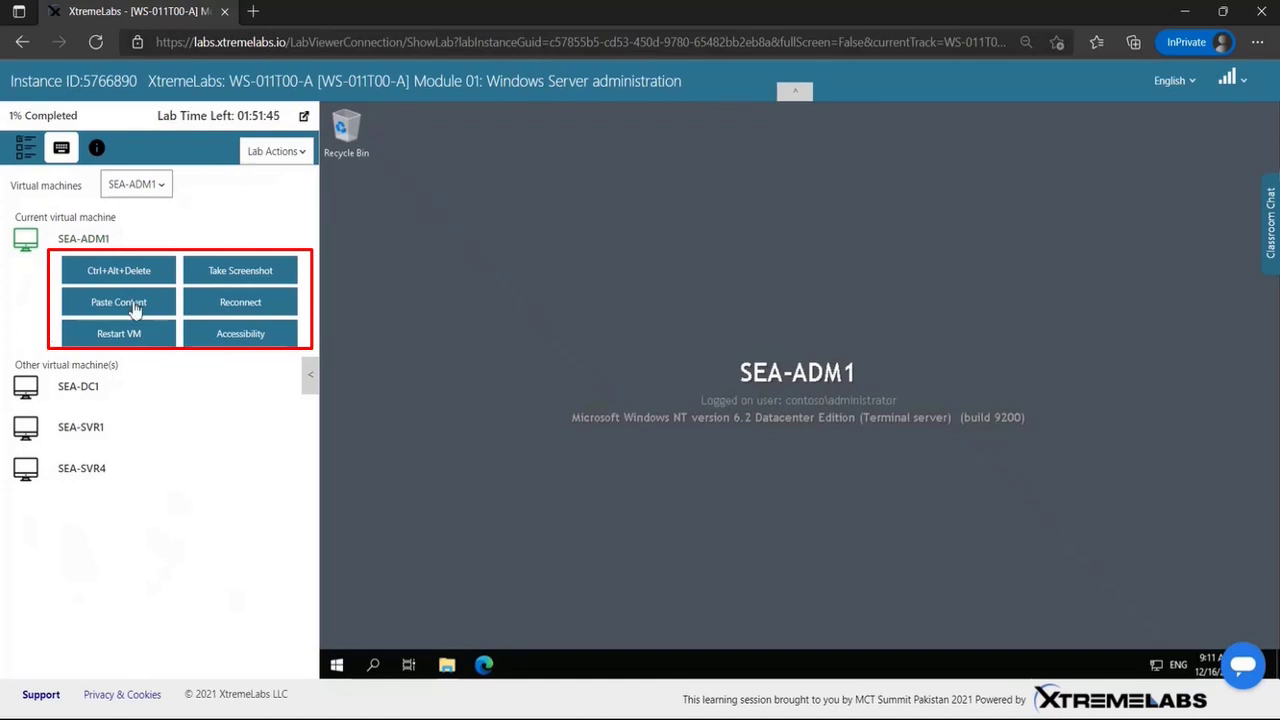
Take a screenshot of the SEA-ADM1 desktop, view it in the captured screenshots and collapse that view.
click(238, 280)
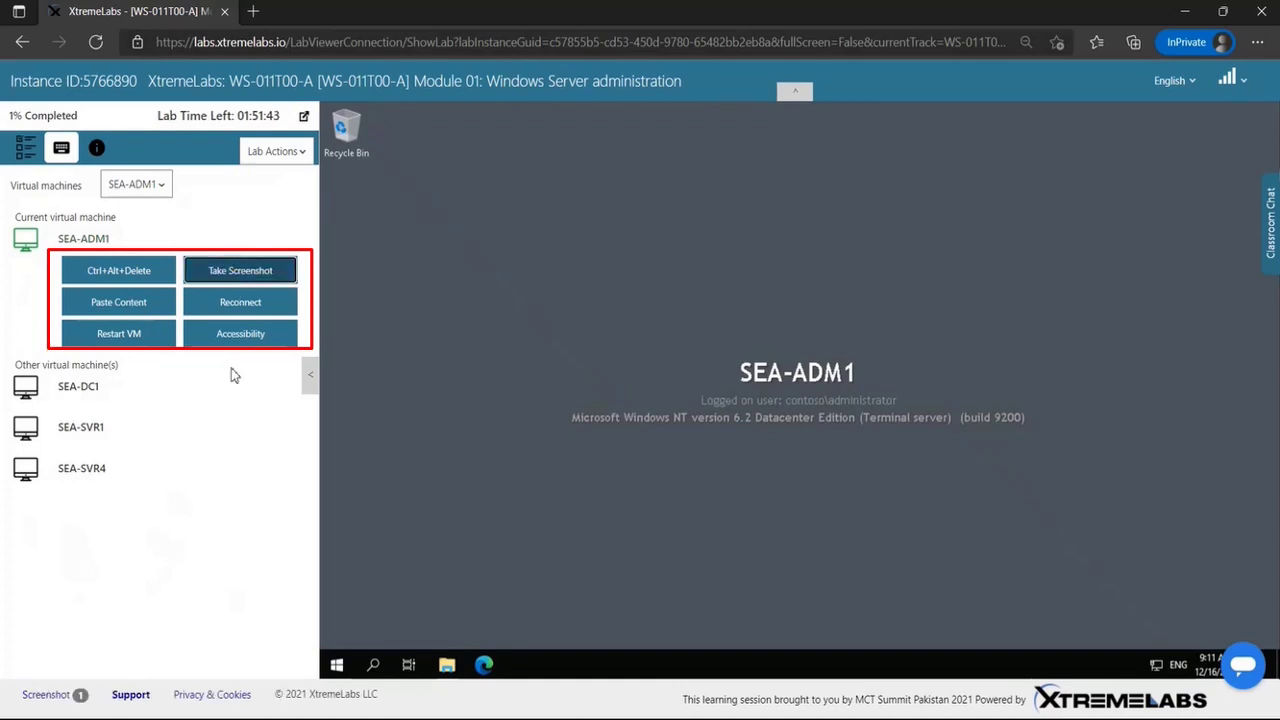
click(69, 702)
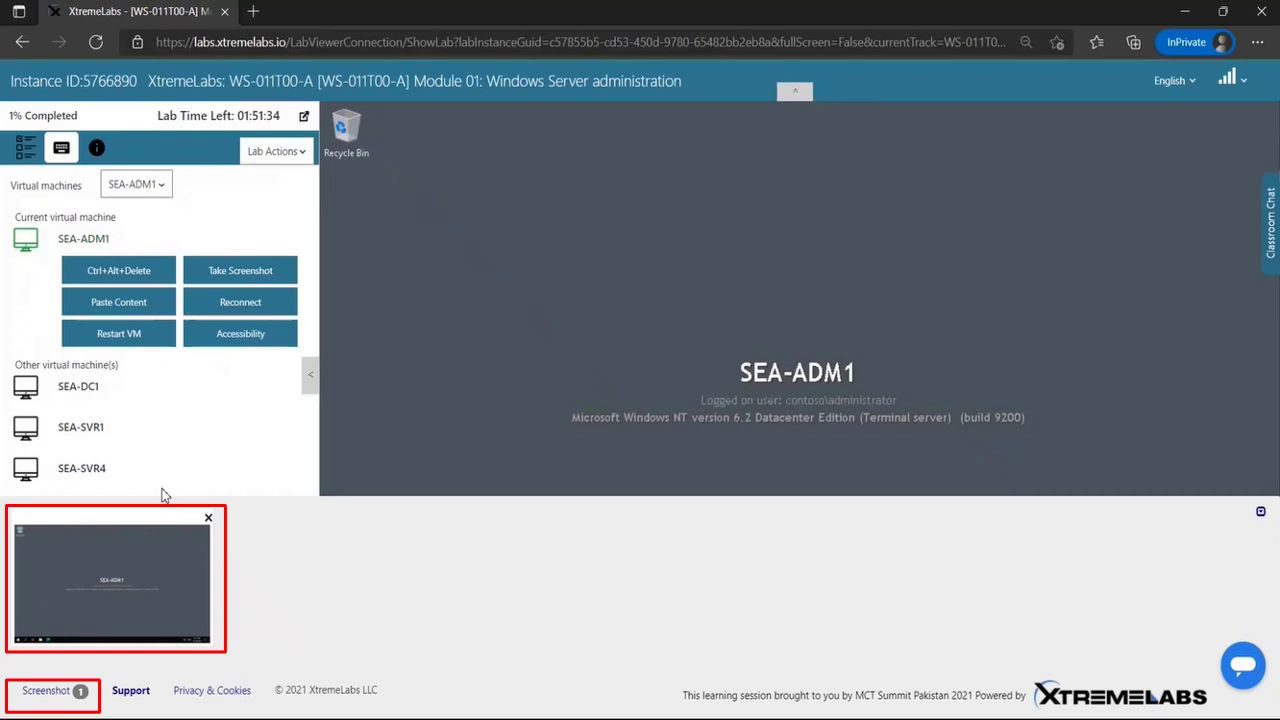
click(1261, 515)
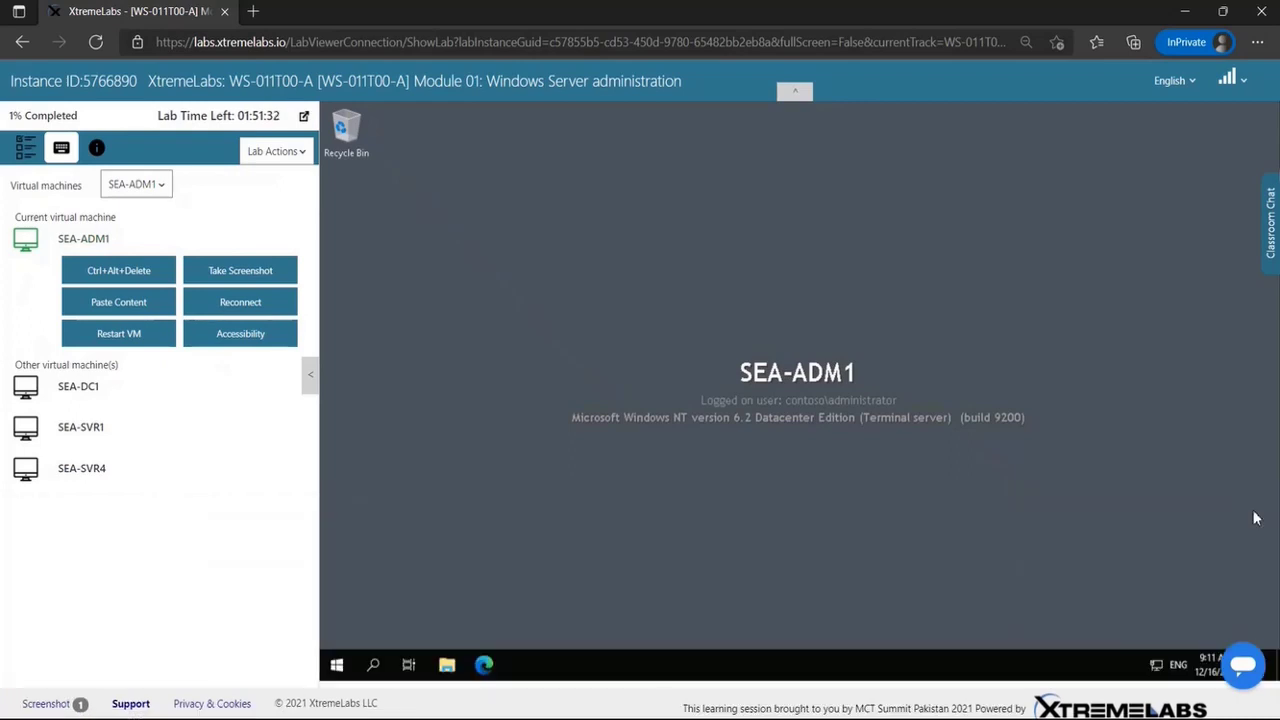
View the accessibility options for the lab and close them without changing anything.
click(258, 334)
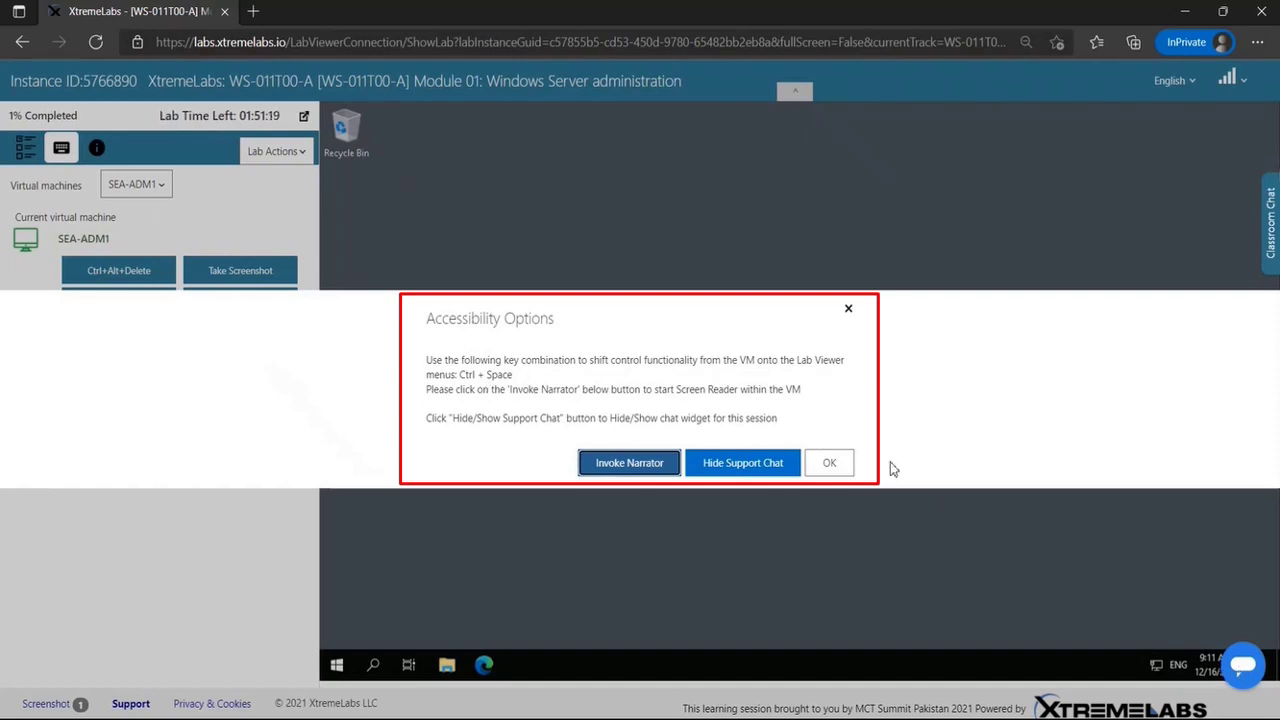
click(828, 463)
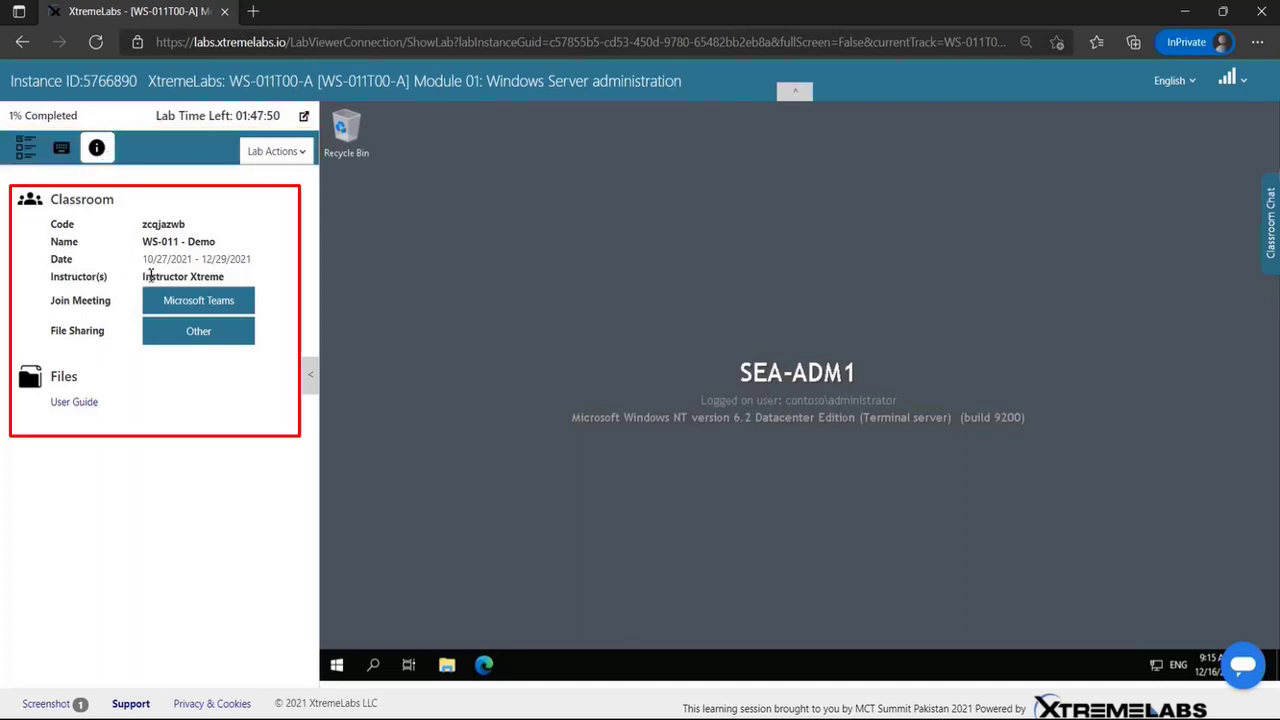
Examine the classroom's date, meeting and file sharing entries, plus the available lab actions.
mouse_move(138, 272)
mouse_down()
mouse_move(226, 278)
mouse_move(157, 263)
mouse_up()
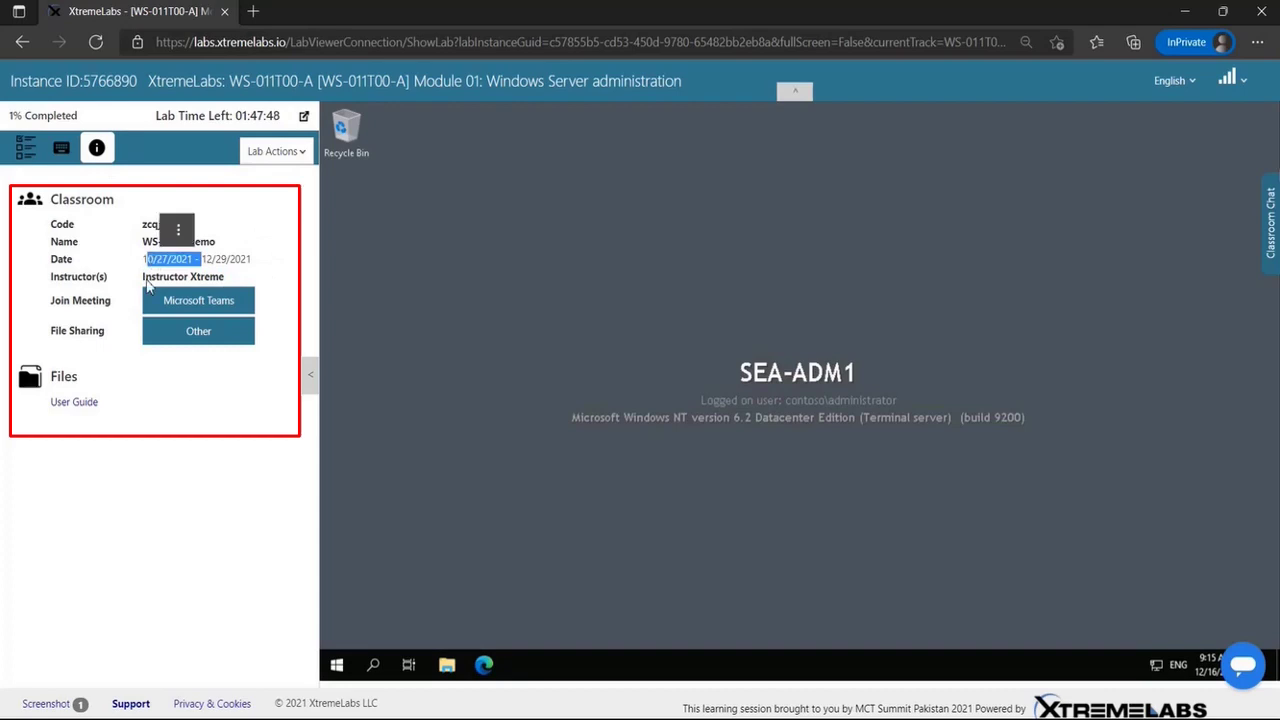
drag(50, 300, 120, 311)
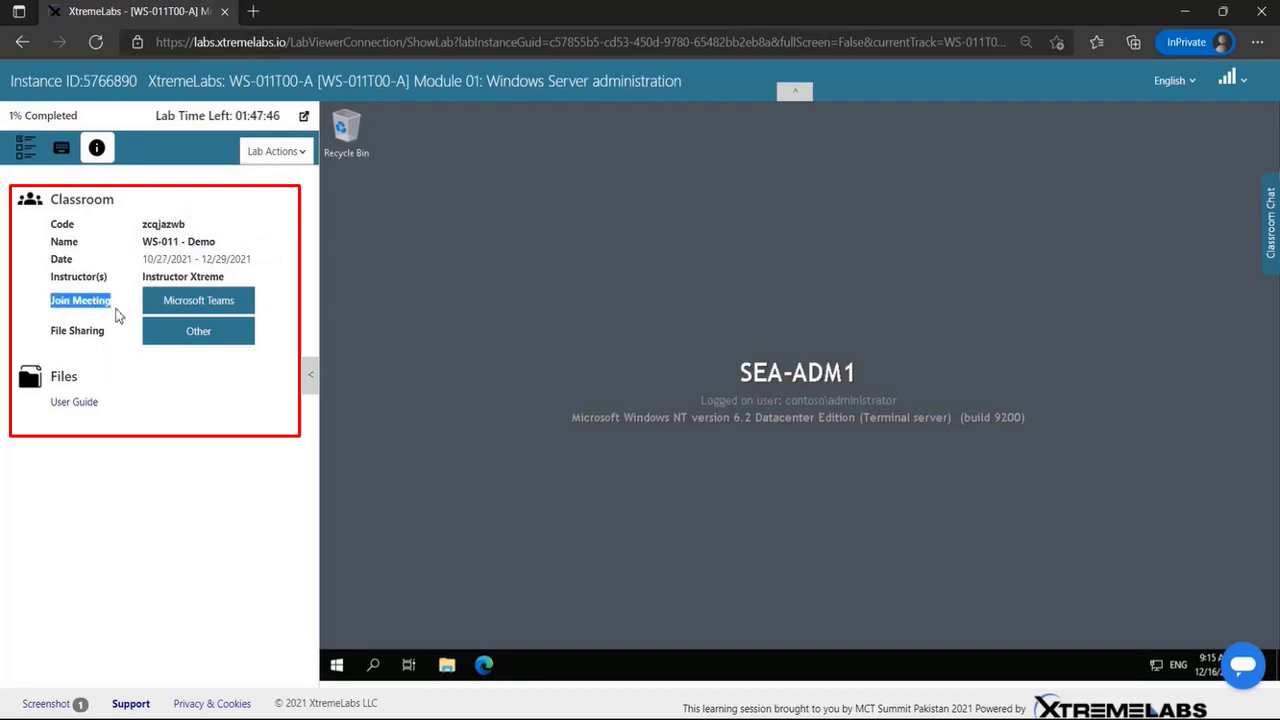
drag(40, 329, 113, 341)
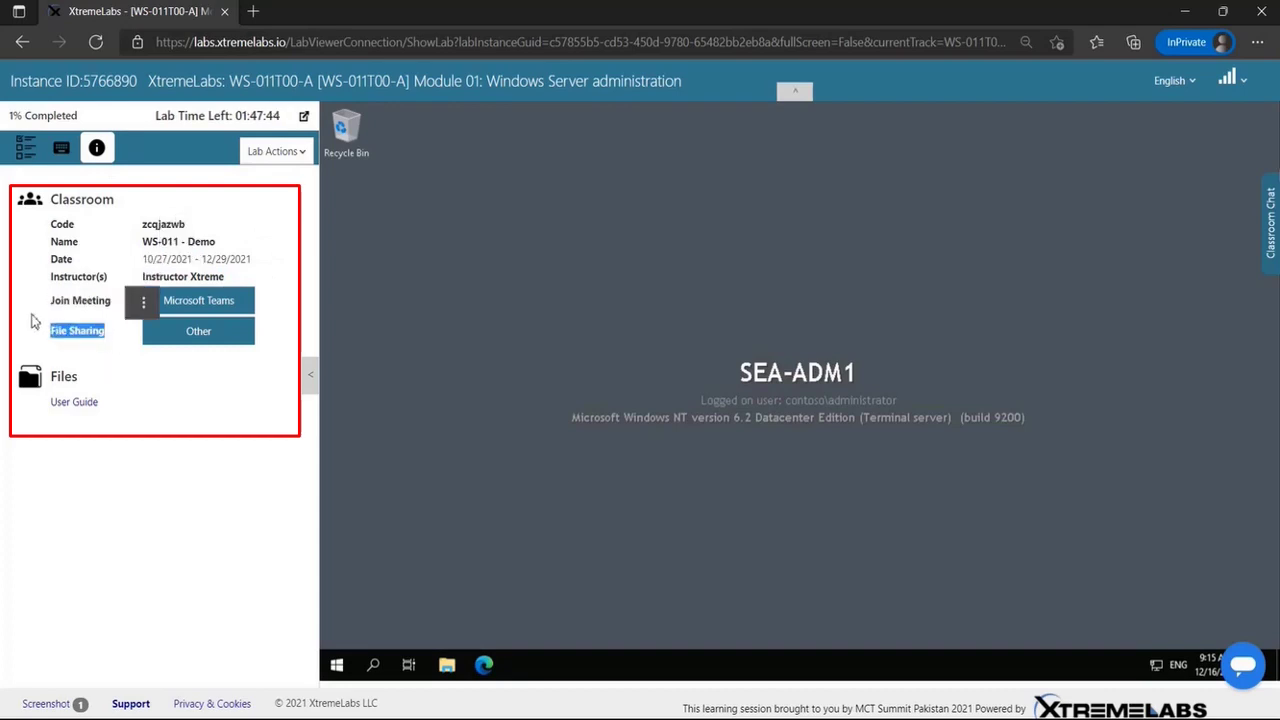
click(33, 322)
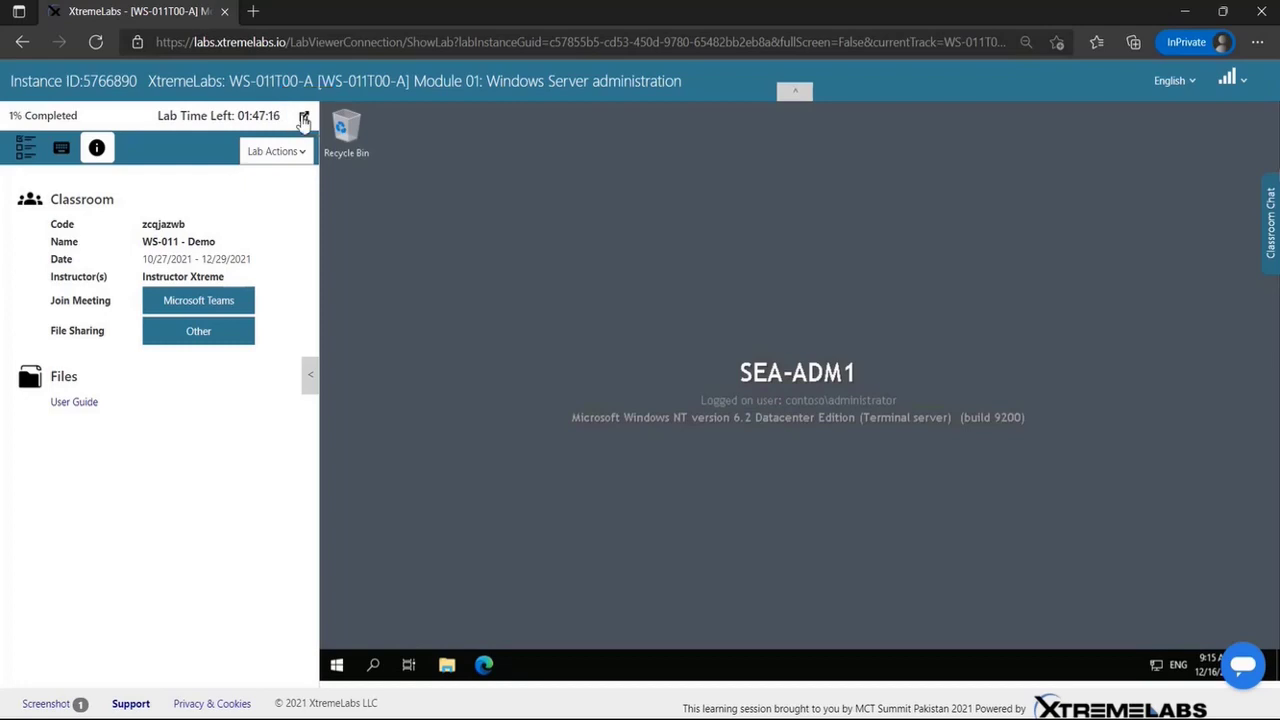
click(270, 152)
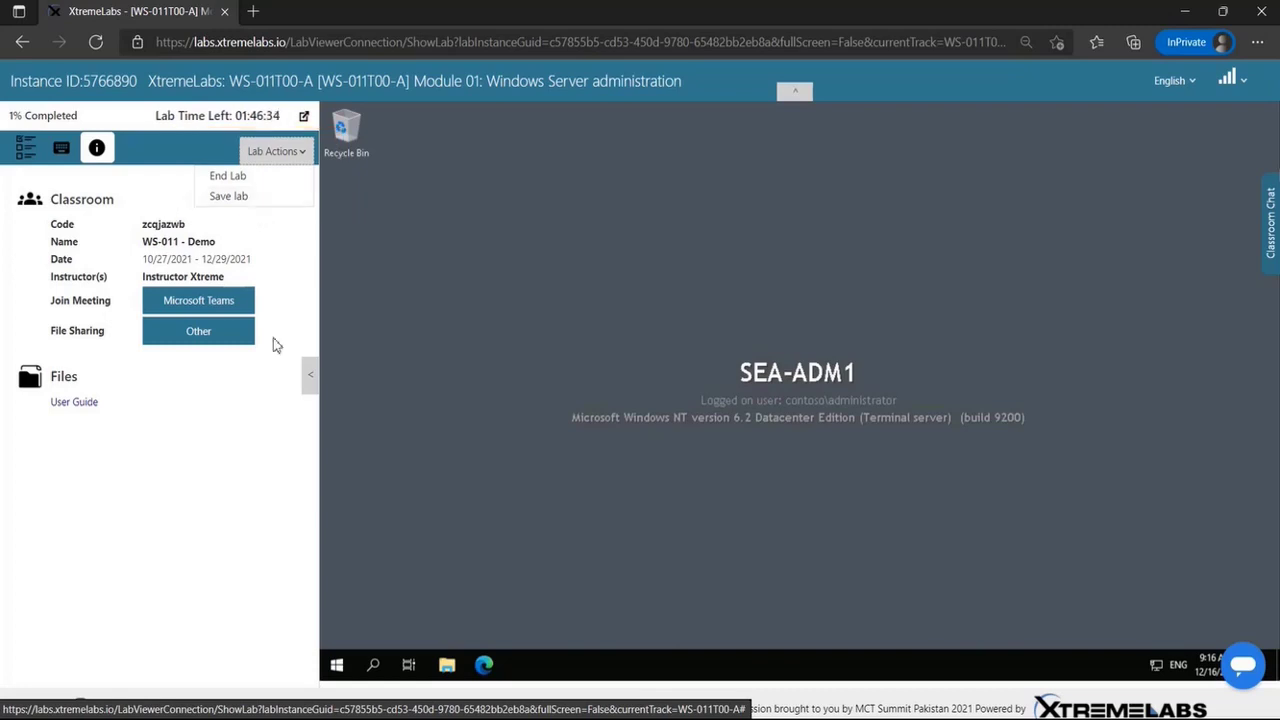
Open the XtremeLabs support chat and the Contact us form for reporting a problem.
click(1244, 670)
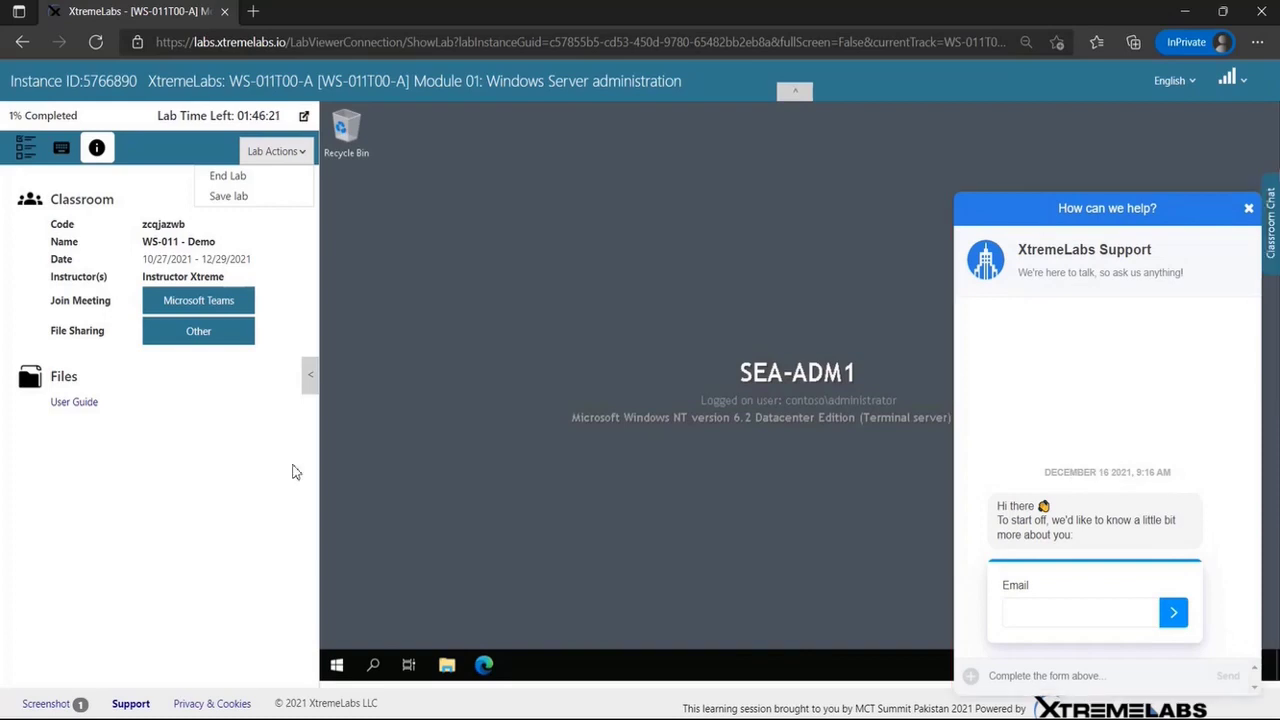
click(130, 704)
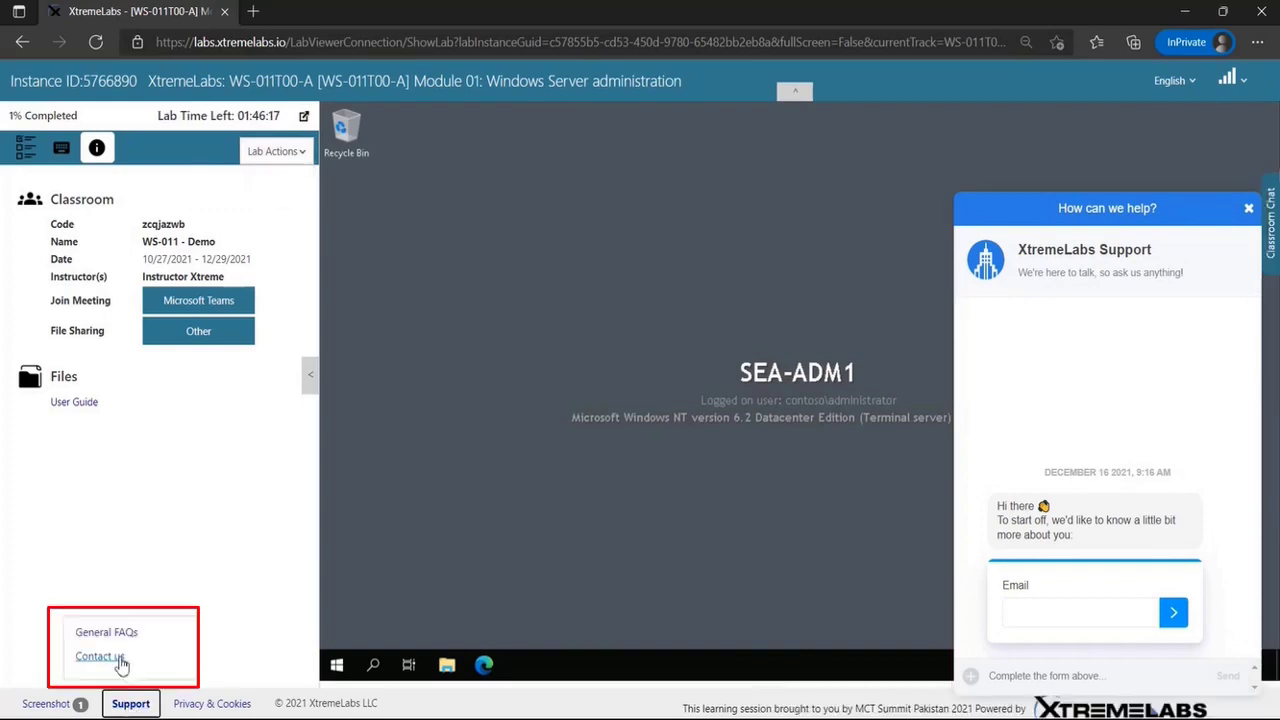
click(115, 658)
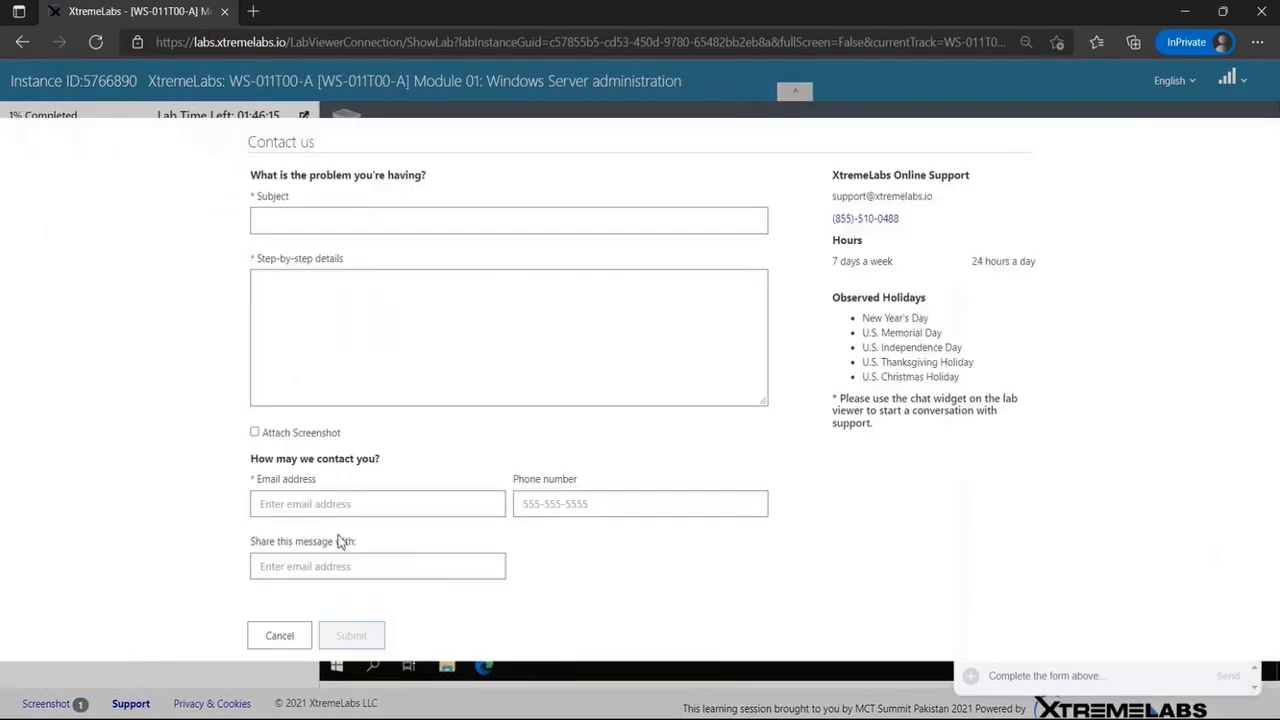